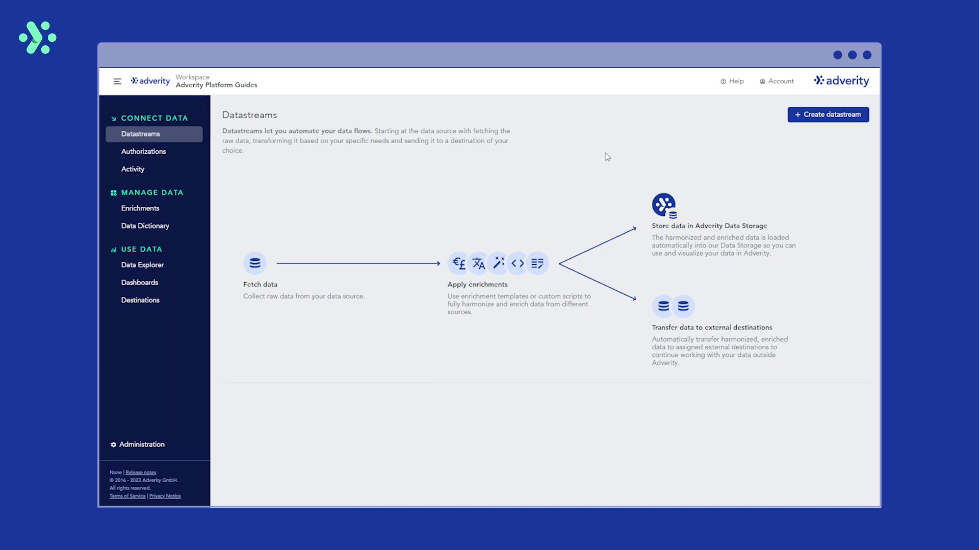
Start a new Facebook Ads datastream authorized by the existing Facebook Ads Authorization
click(829, 116)
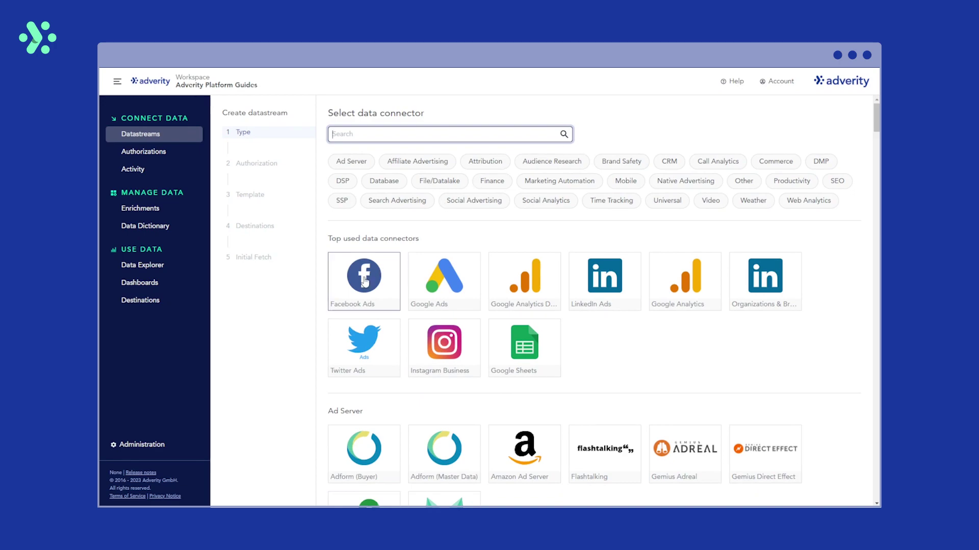
click(363, 280)
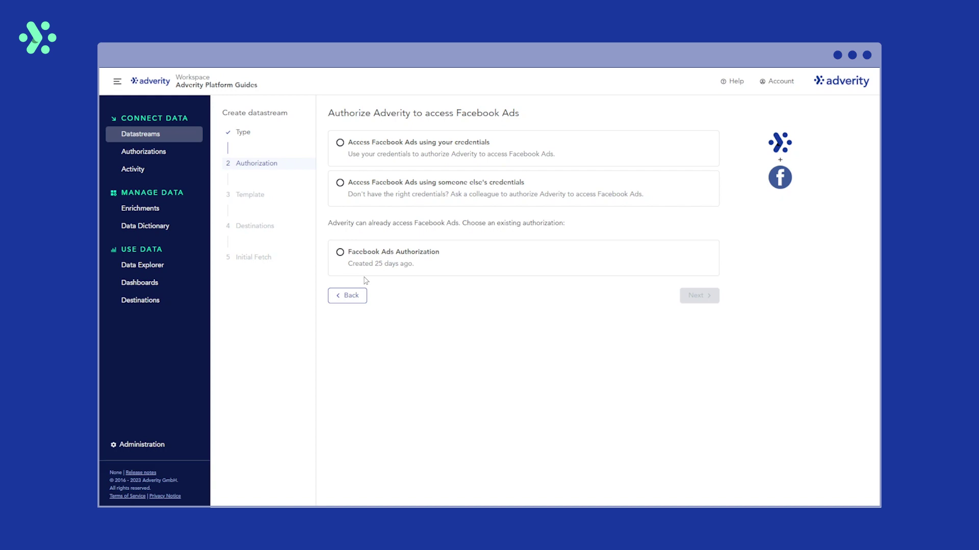
click(406, 149)
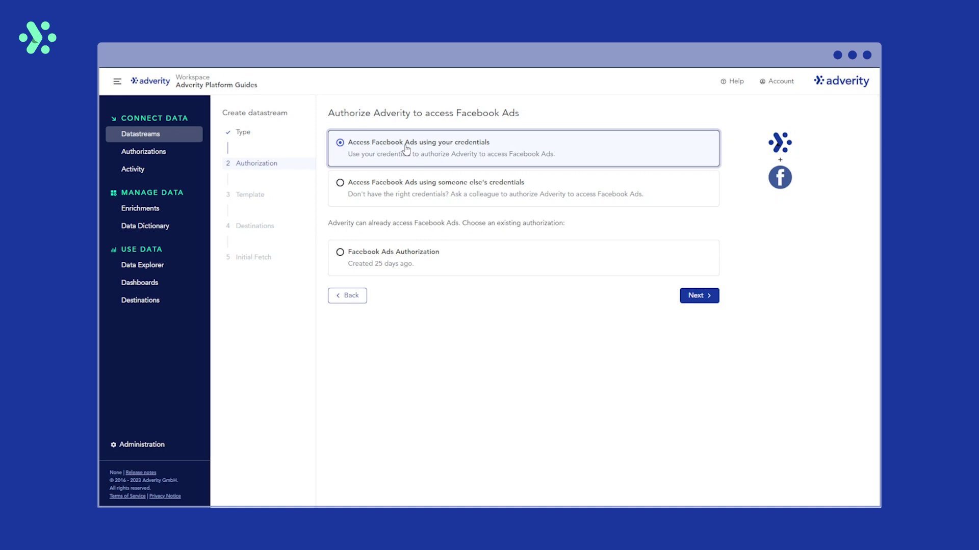
click(566, 196)
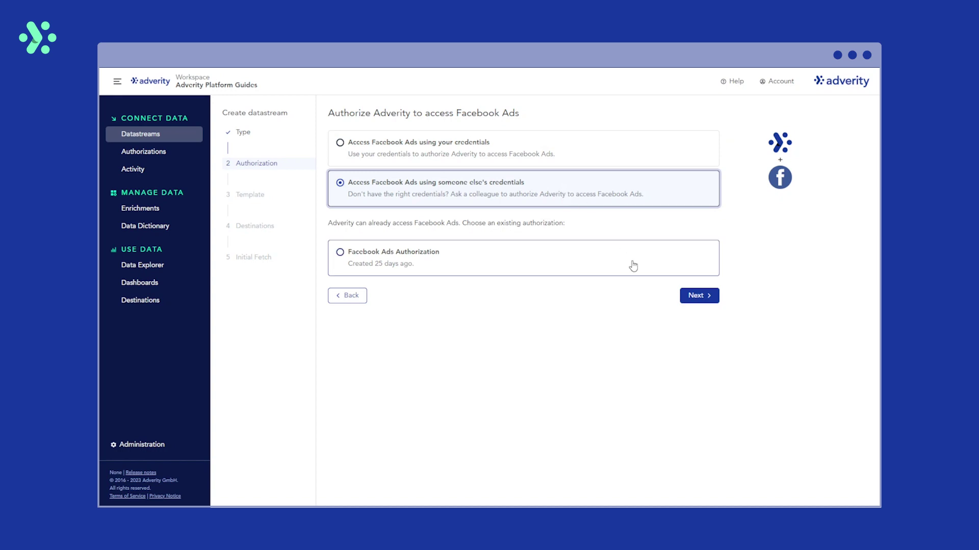
click(590, 266)
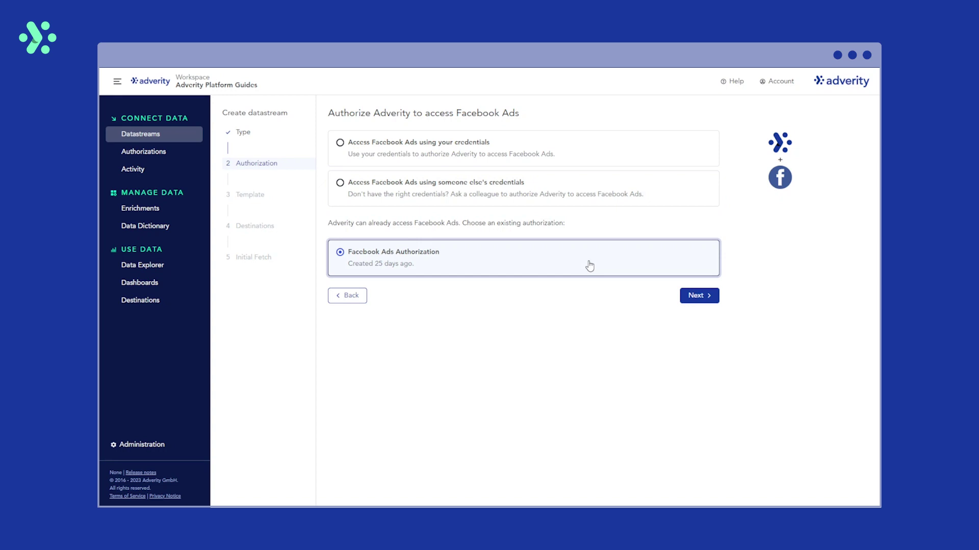
click(701, 298)
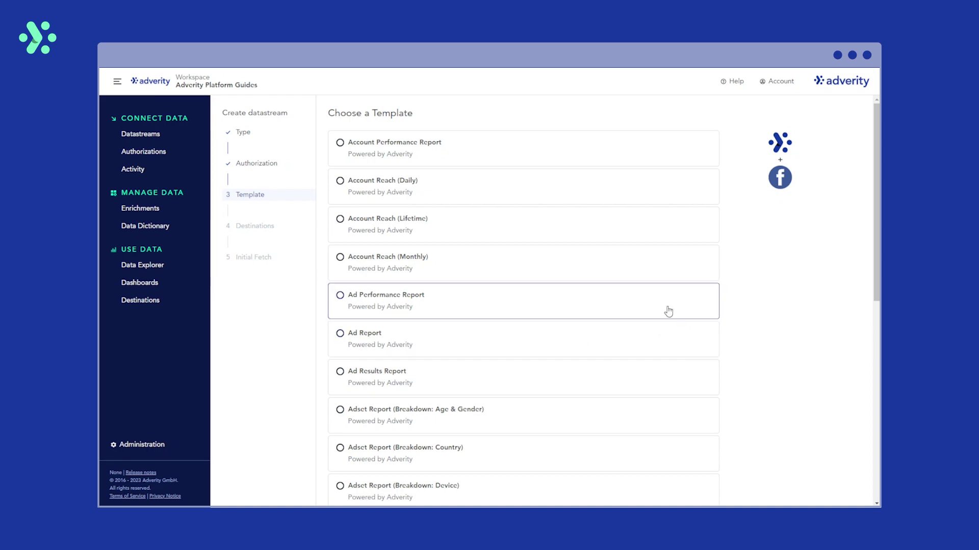
Choose the Ad Performance Report template from the Facebook report templates and continue
scroll(666, 312, down, 2)
scroll(662, 313, down, 5)
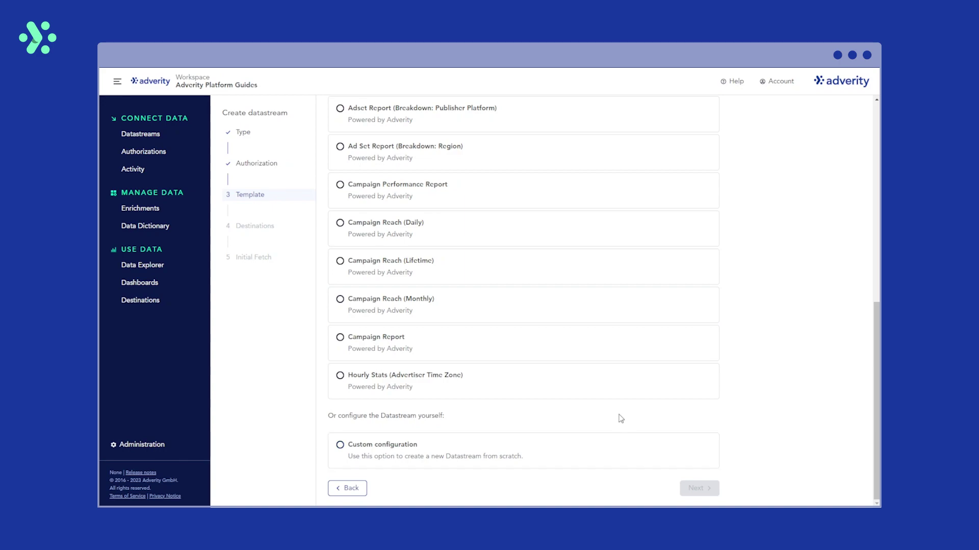
scroll(662, 392, up, 3)
scroll(673, 384, up, 5)
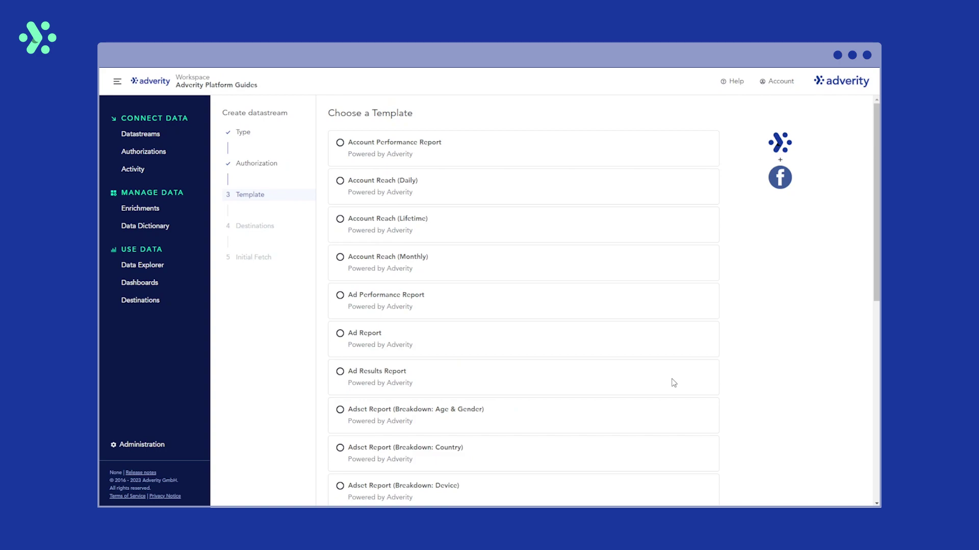
click(620, 317)
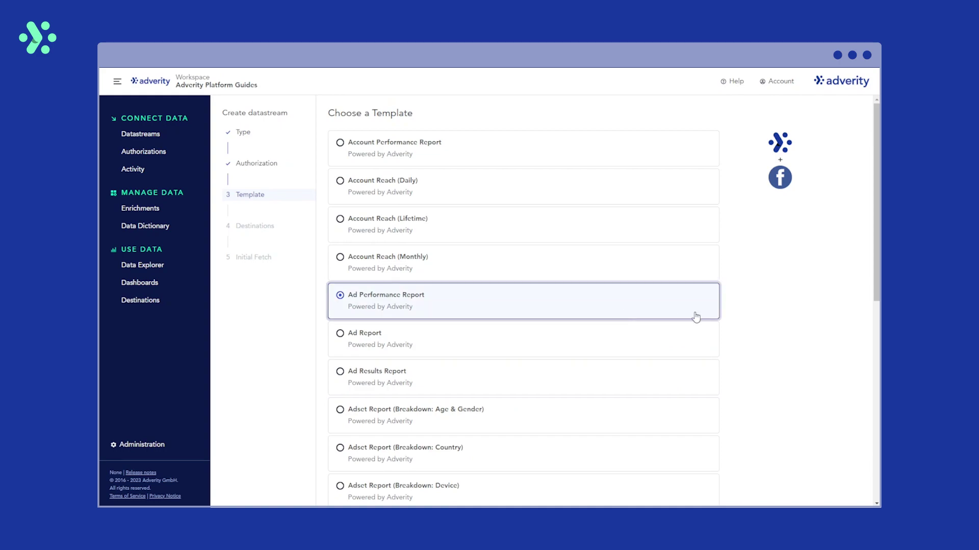
scroll(754, 356, down, 8)
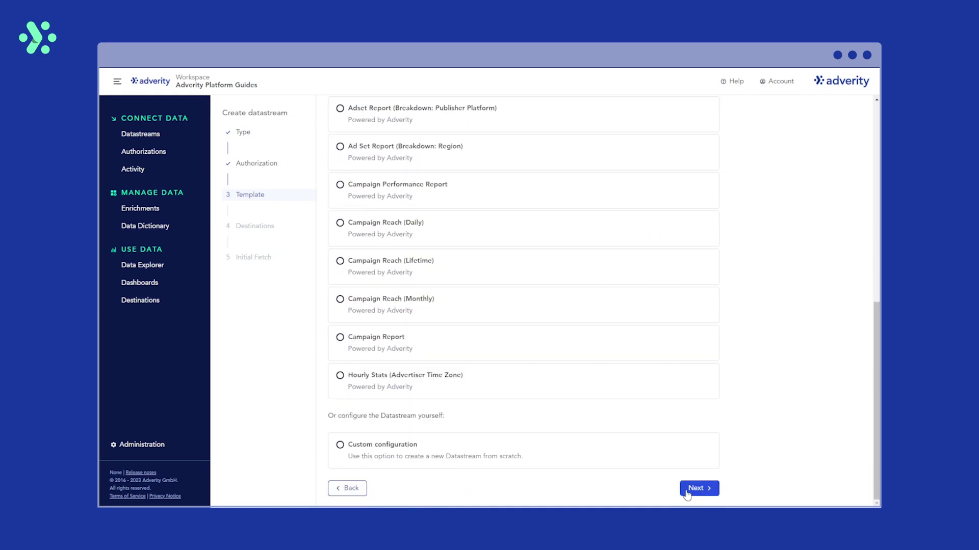
click(687, 490)
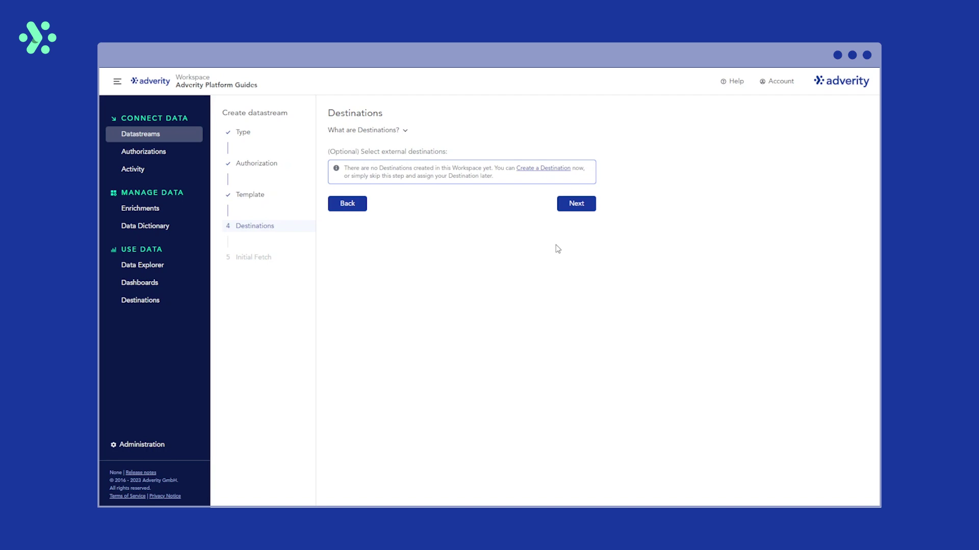
Skip the Destinations step without selecting any destination
click(576, 204)
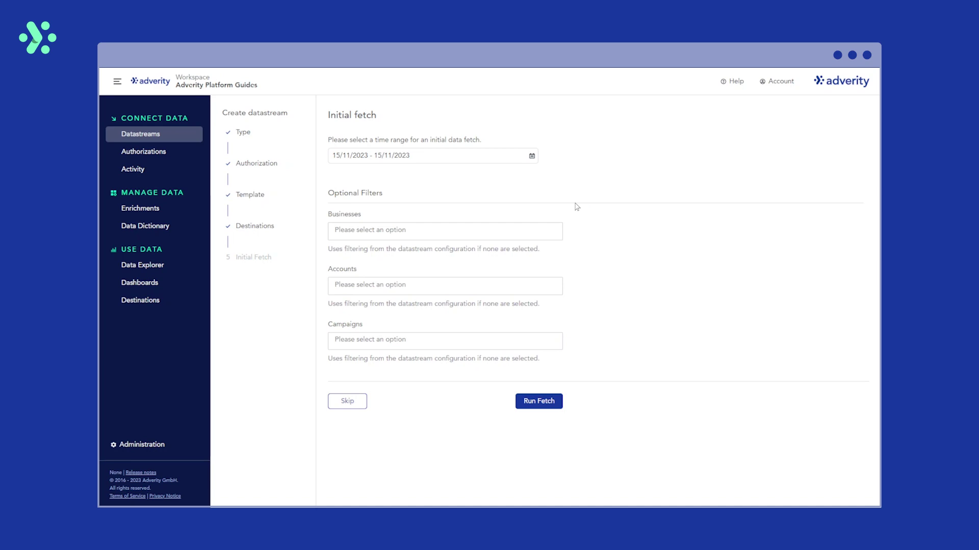
Run the initial fetch using the Last month preset, 01/10/2023 – 31/10/2023
click(532, 157)
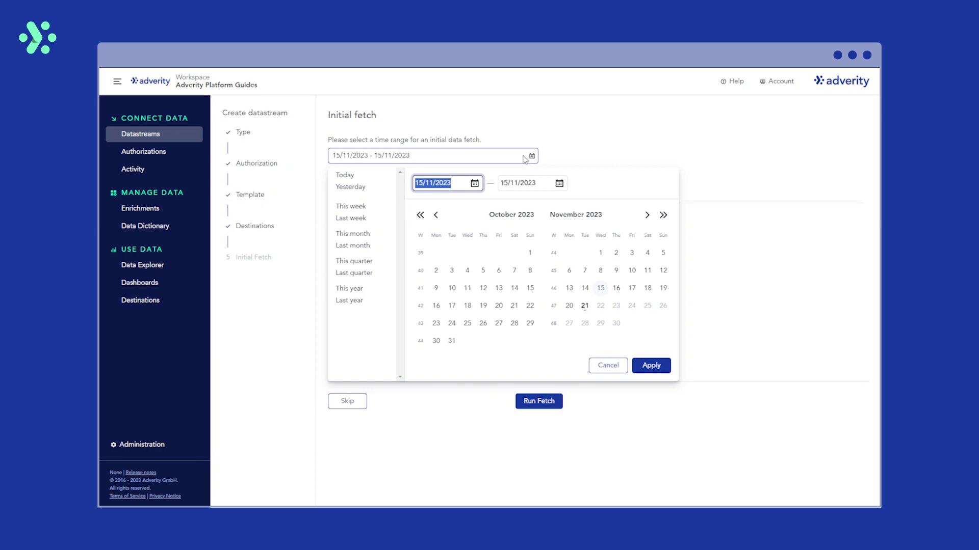
click(363, 246)
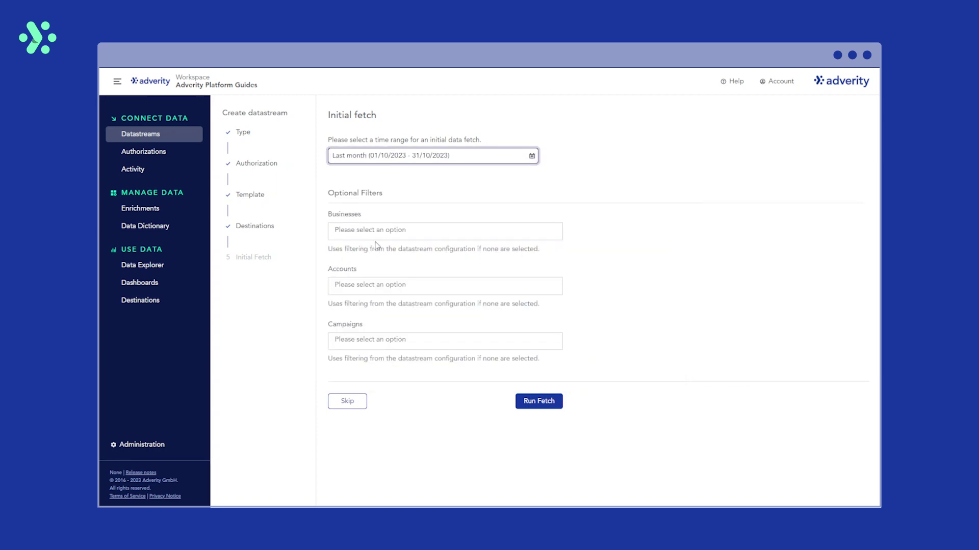
click(527, 403)
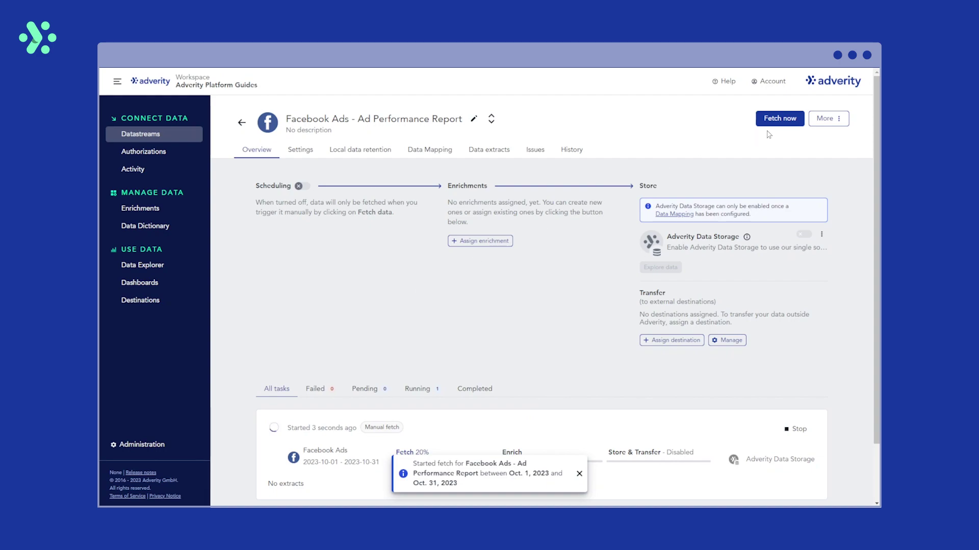
Leave scheduling off and browse the enrichment and destination options without assigning any
click(306, 187)
click(306, 186)
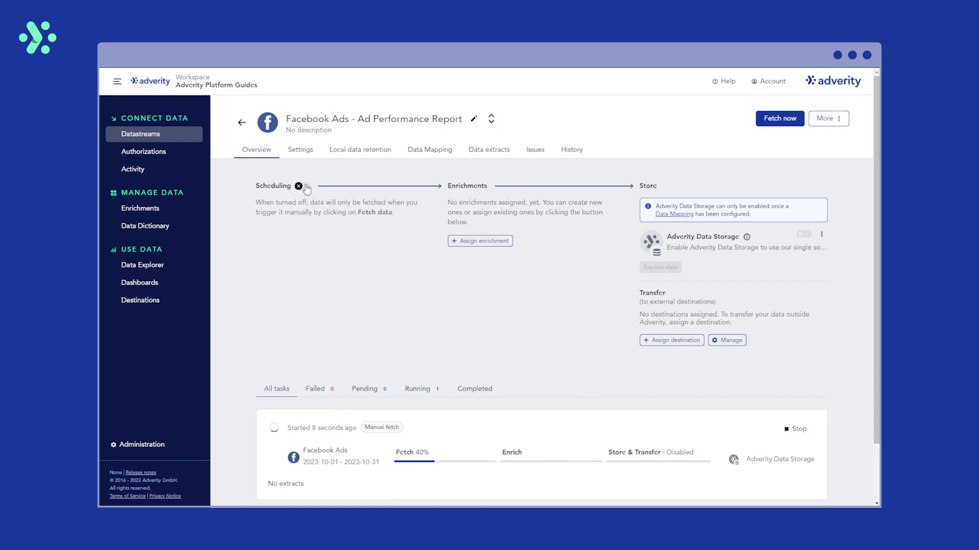
click(494, 242)
click(664, 341)
click(664, 341)
mouse_move(665, 266)
Review the General Fields list in Settings, then return to the Overview's fetch results
click(300, 151)
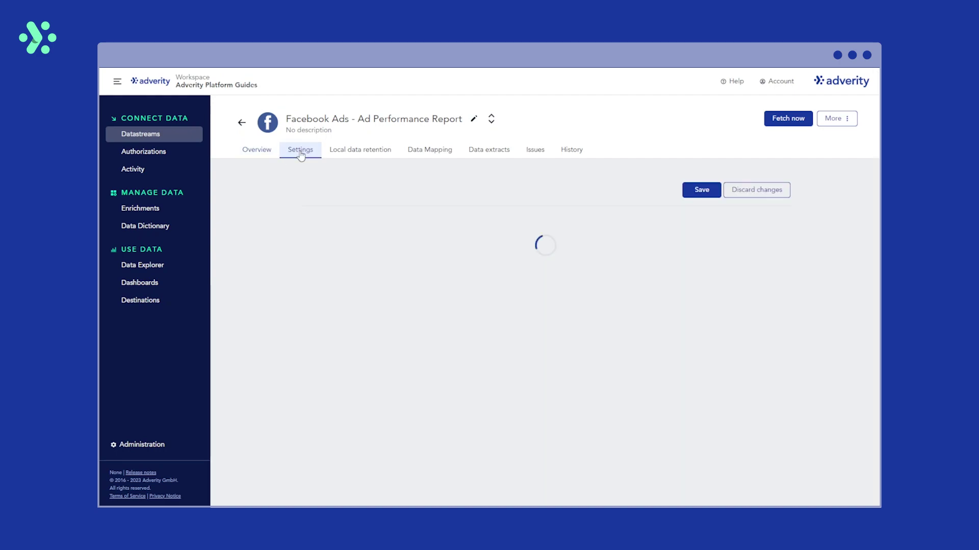
scroll(261, 286, down, 9)
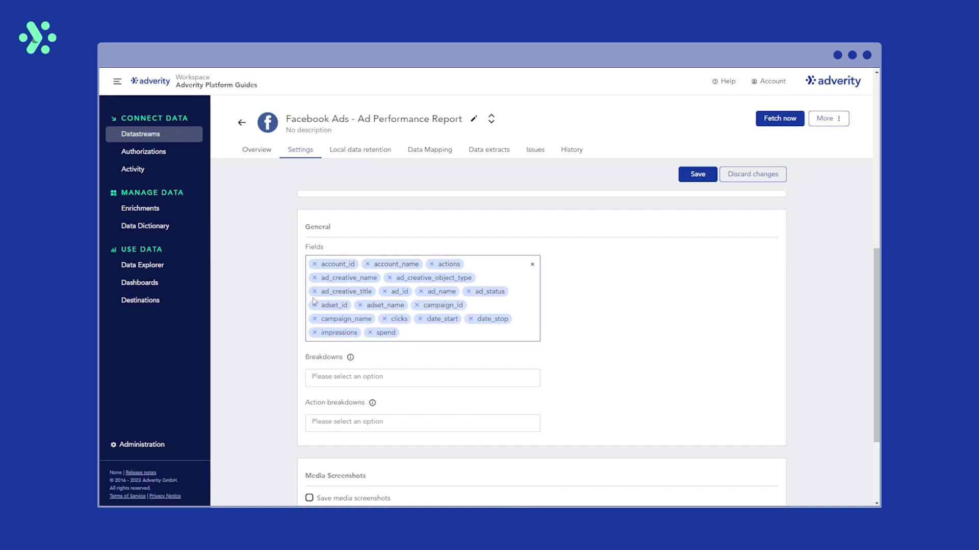
click(248, 156)
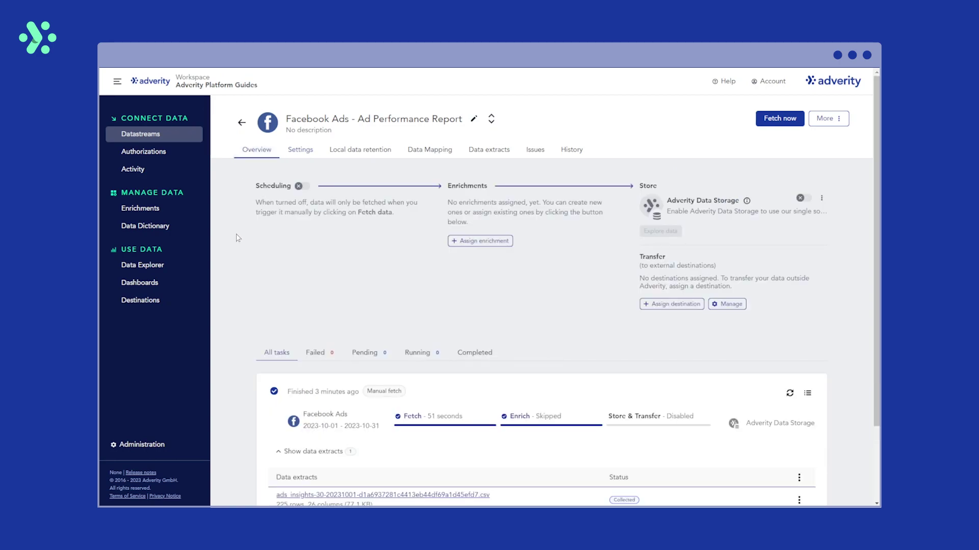
scroll(238, 238, down, 3)
Open the October ads_insights CSV extract from the finished fetch
click(325, 403)
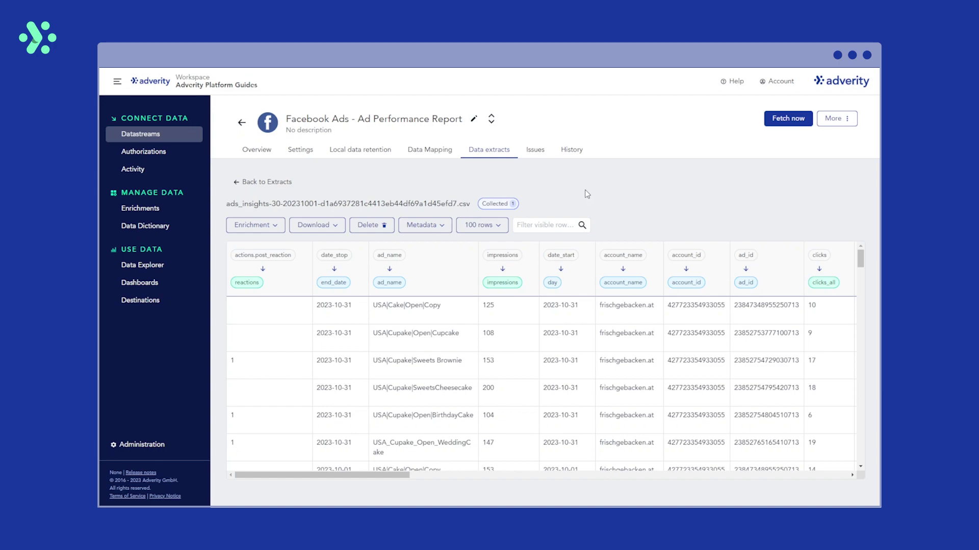
Show the Data Mapping tab and browse account_id's target fields, leaving it unchanged
click(420, 154)
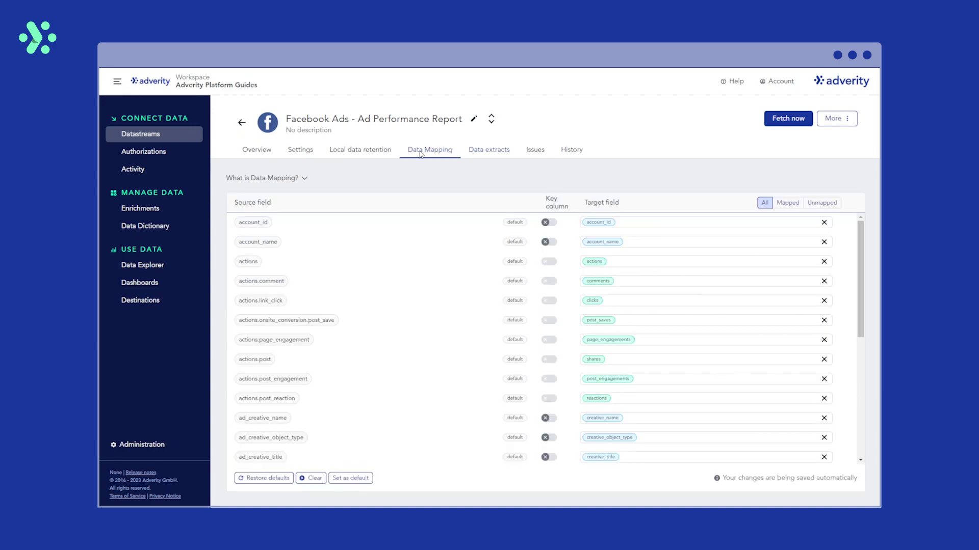
click(662, 224)
scroll(658, 272, down, 2)
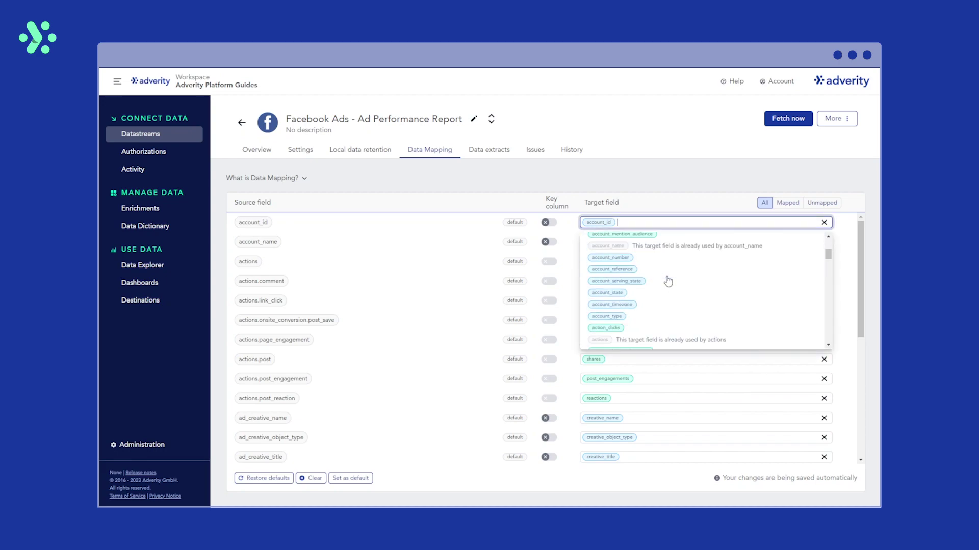
scroll(668, 281, up, 3)
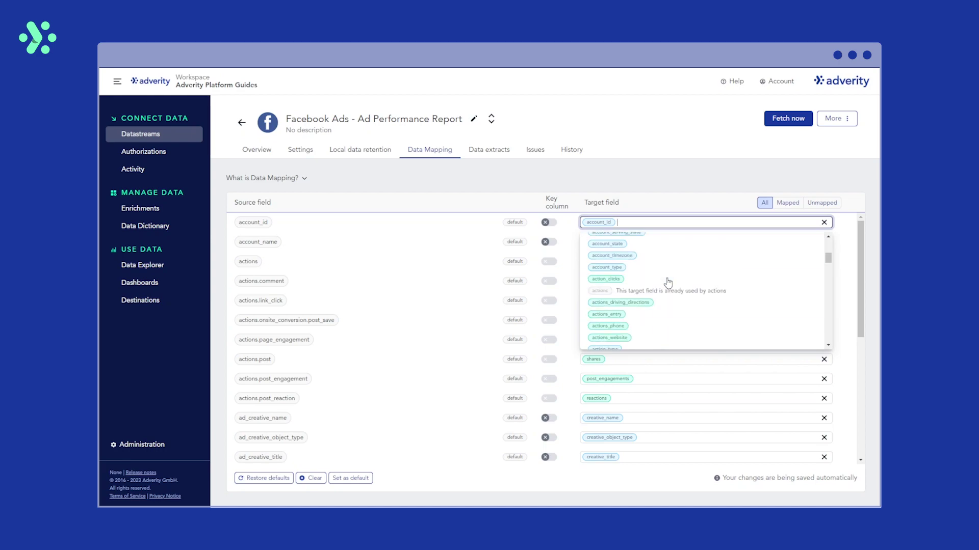
click(664, 184)
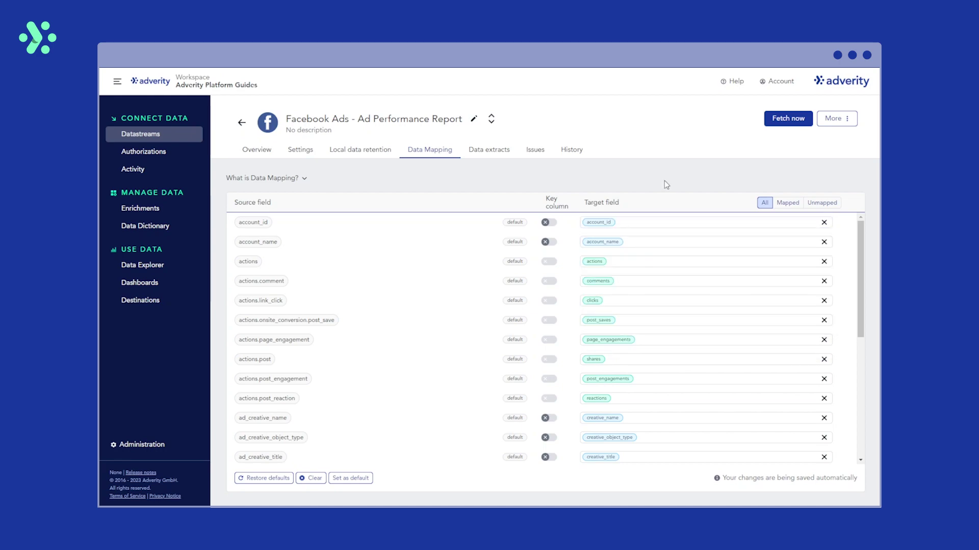